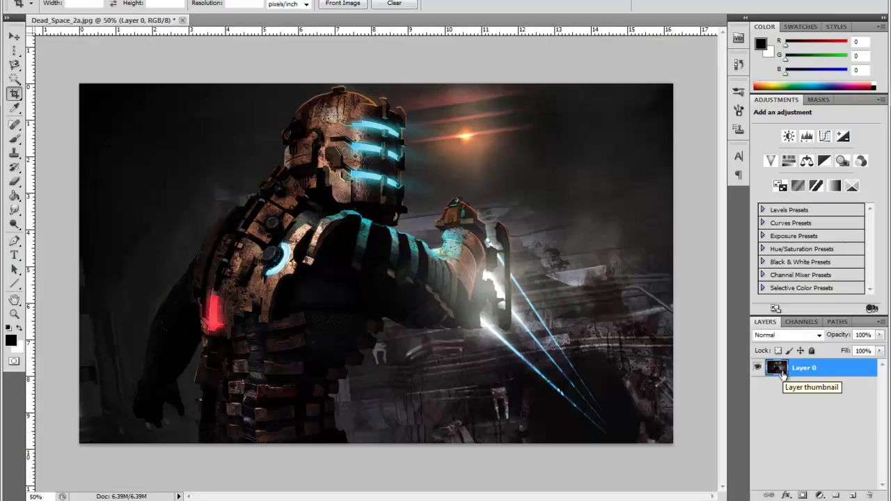
Duplicate Layer 0 and erase soft patches across the figure on the copy.
key("ctrl+j")
key("e")
mouse_move(306, 97)
left_mouse_down()
mouse_move(175, 338)
mouse_move(327, 292)
mouse_move(405, 252)
mouse_move(334, 174)
mouse_move(390, 139)
mouse_move(445, 250)
mouse_move(437, 275)
left_mouse_up()
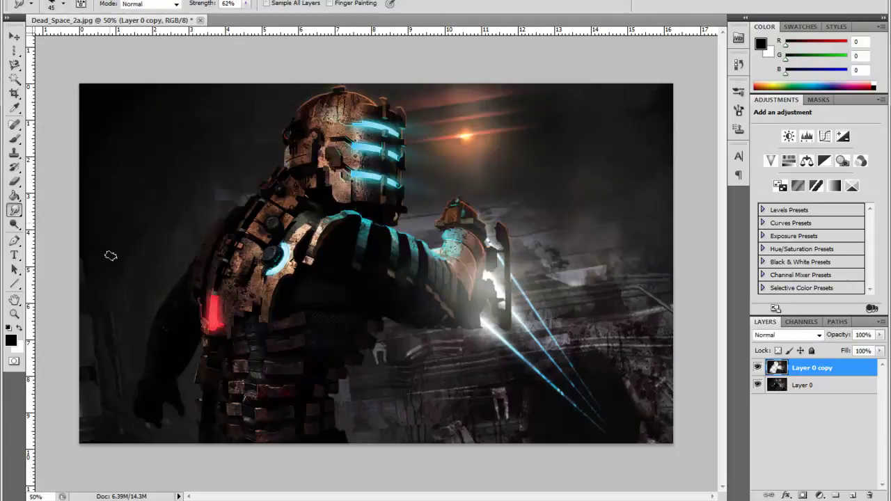
Duplicate the layer again and smudge the right-side light beams into haze.
key("ctrl+j")
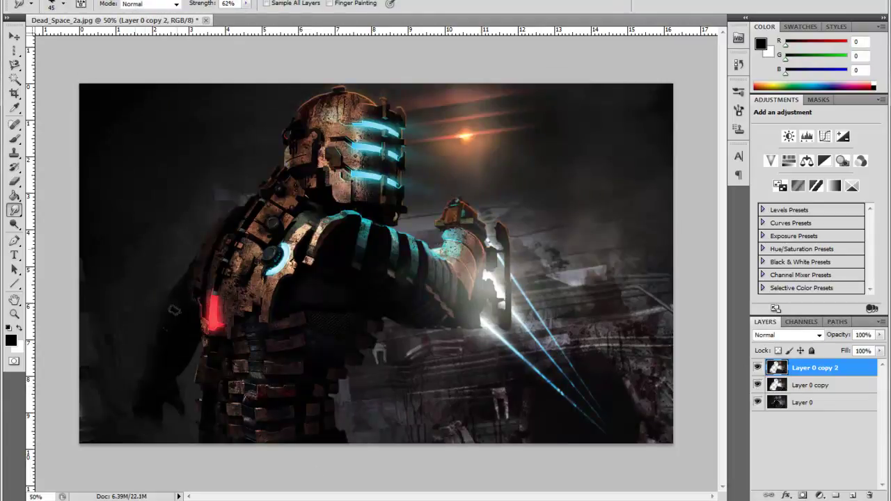
left_click_drag(571, 279, 514, 376)
left_click_drag(515, 299, 487, 404)
left_click_drag(668, 362, 613, 313)
left_click_drag(598, 272, 564, 341)
Set the top copy's blend mode to Soft Light.
key("F5")
key("F5")
left_click(786, 334)
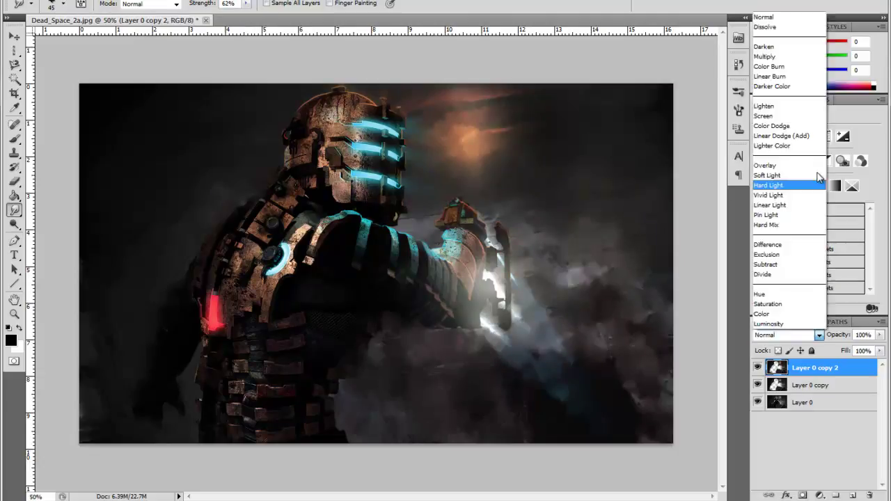
left_click(789, 135)
key("Down")
key("Down")
key("Down")
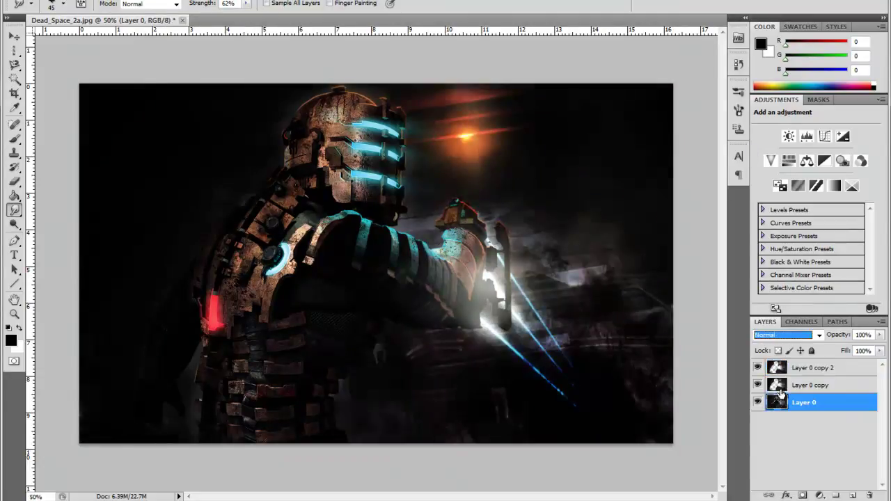
Add a new Layer 1 above Layer 0 and choose cyan as the brush colour.
left_click(778, 404)
key("ctrl+shift+n")
key("Return")
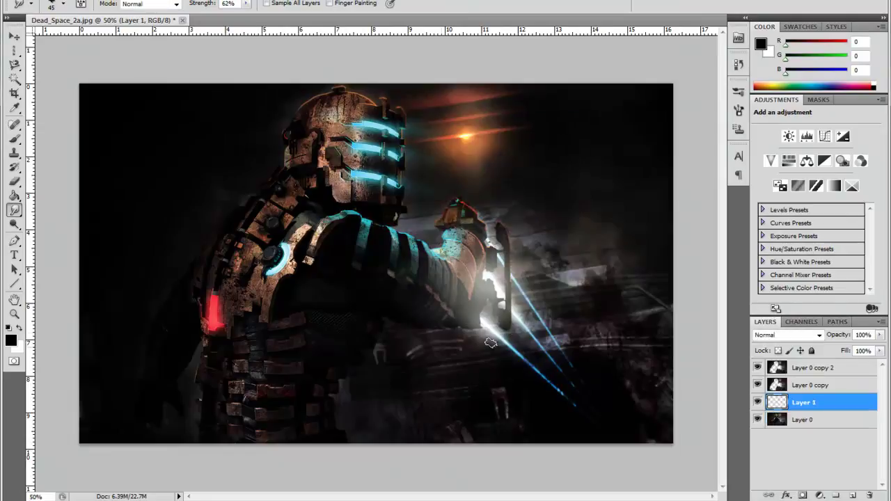
left_click(11, 340)
left_click(689, 288)
key("b")
left_click(61, 4)
Paint cyan over the arm bands and helmet lights, blend it Soft Light, then pick red.
left_click_drag(452, 229, 389, 275)
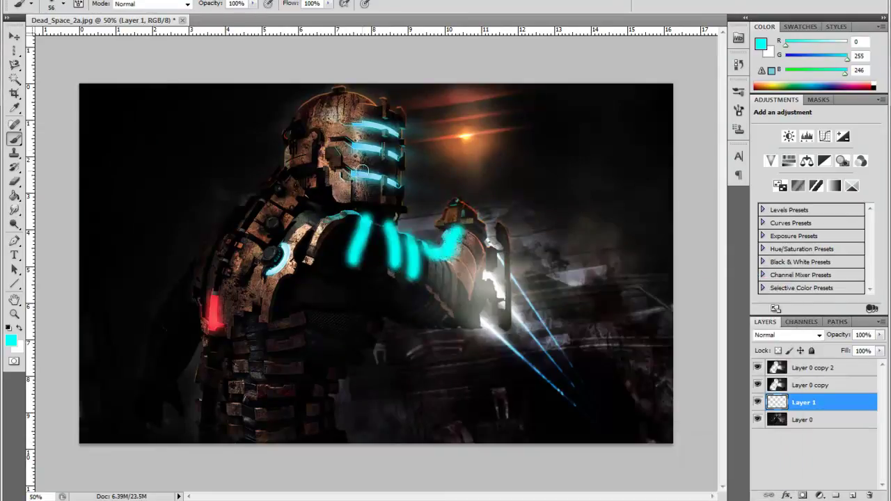
left_click_drag(361, 126, 320, 223)
key("shift+alt+f")
left_click(10, 340)
key("Return")
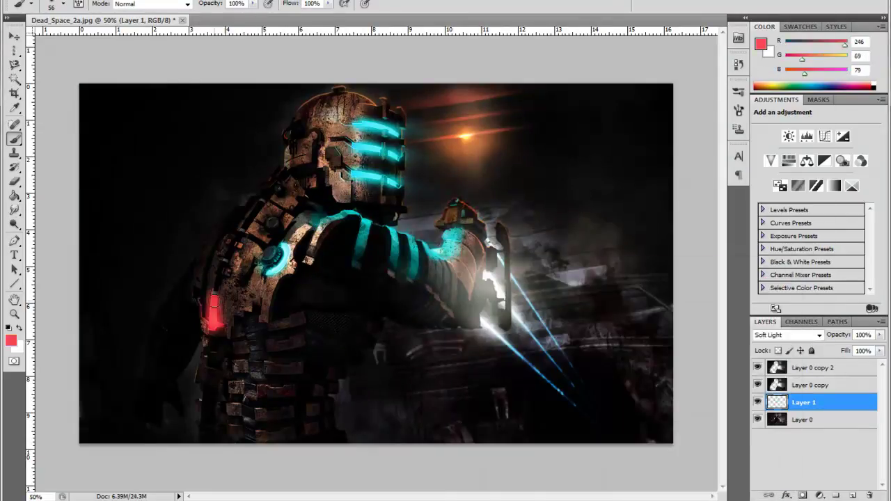
key("alt+bracketleft")
Copy the figure's selection to a new layer and hide the two hazy copies.
key("r")
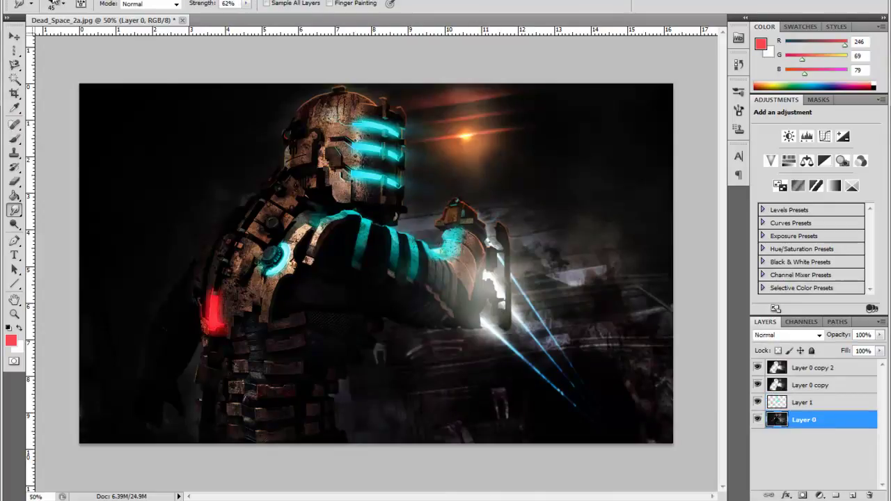
left_click(777, 384, "ctrl")
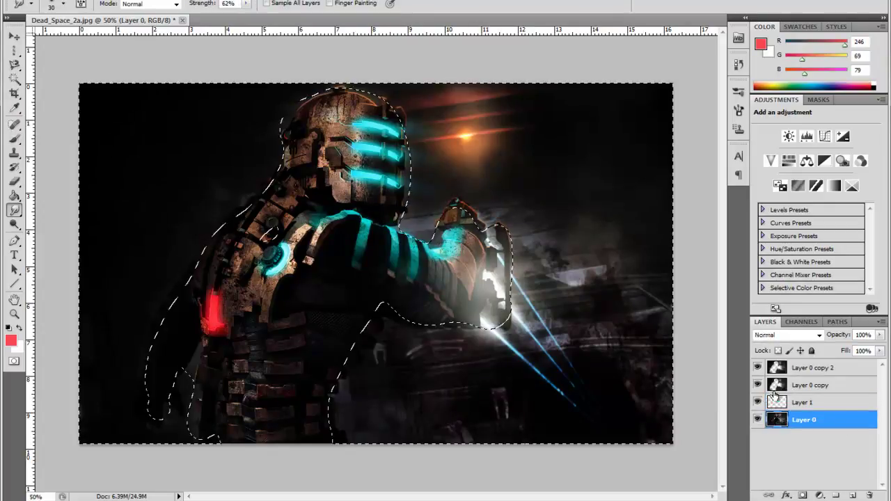
key("ctrl+j")
left_click(780, 426, "ctrl")
left_click_drag(757, 368, 757, 384)
key("ctrl+d")
Smudge dark wispy streaks off the helmet's upper-left edge with a smaller brush.
left_click_drag(288, 123, 281, 131)
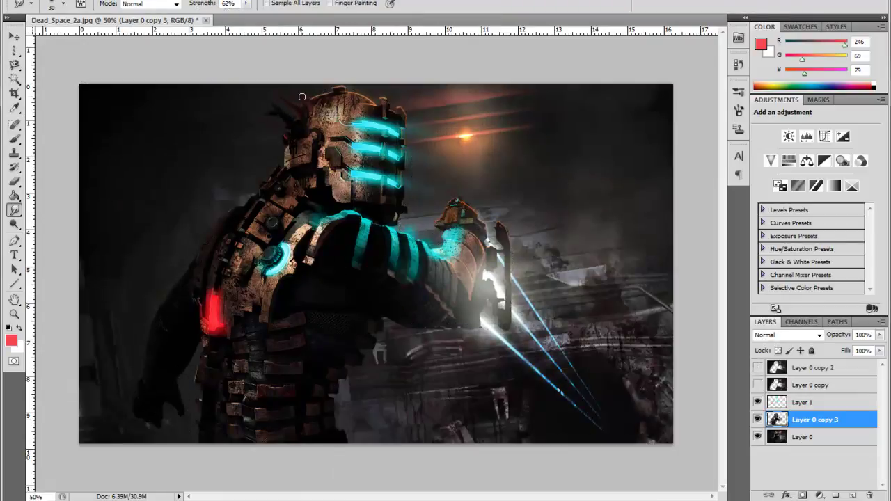
left_click(254, 161, "ctrl")
left_click(237, 208, "ctrl")
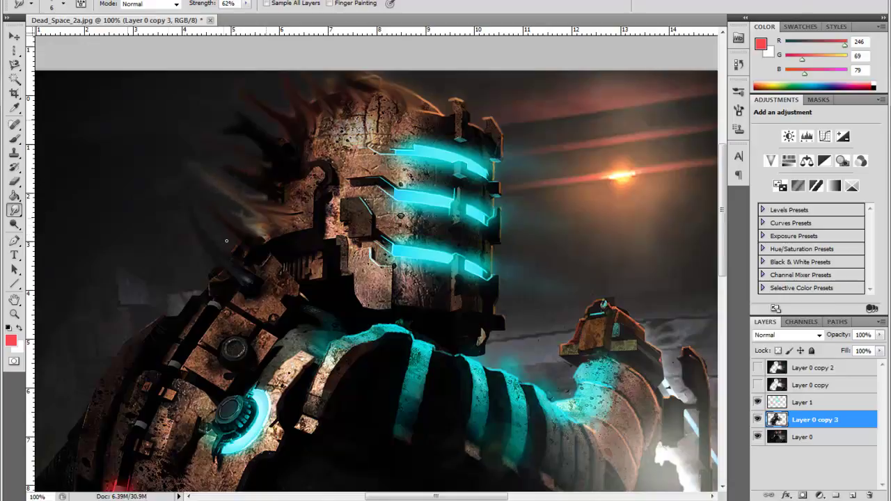
scroll(240, 171, "up", 2)
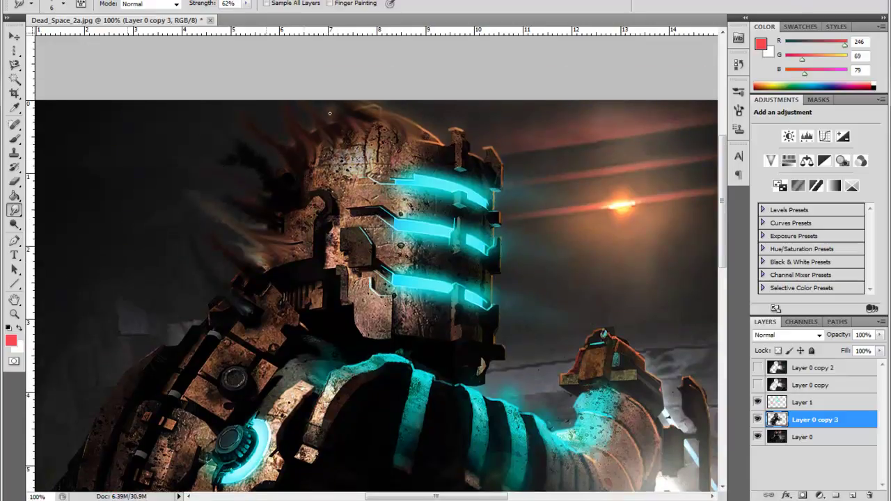
Show the hazy copies, move the figure copy to the top, and set brush size 6.
left_click(757, 437, "alt")
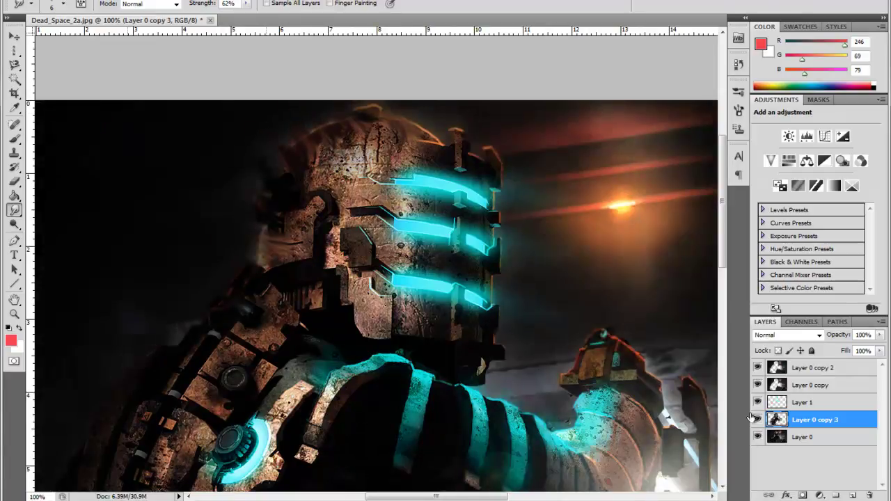
key("ctrl+shift+bracketright")
left_click(807, 437)
key("F5")
key("F5")
key("alt+shift+bracketright")
key("Return")
key("Return")
Set smudge strength to 15%, zoom to 100%, and resize the brush on the top figure copy.
key("1")
key("5")
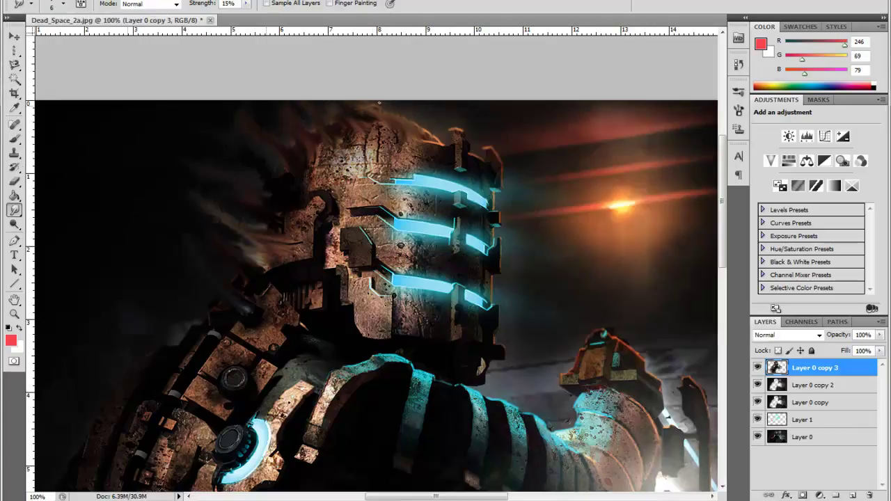
key("alt+comma")
key("z")
left_click(274, 269, "alt")
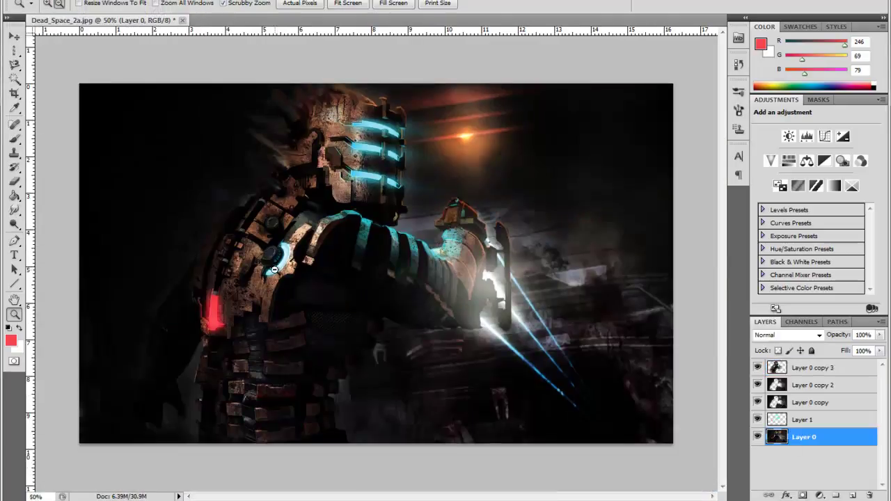
key("alt+period")
key("r")
key("ctrl+alt+0")
key("Return")
key("Return")
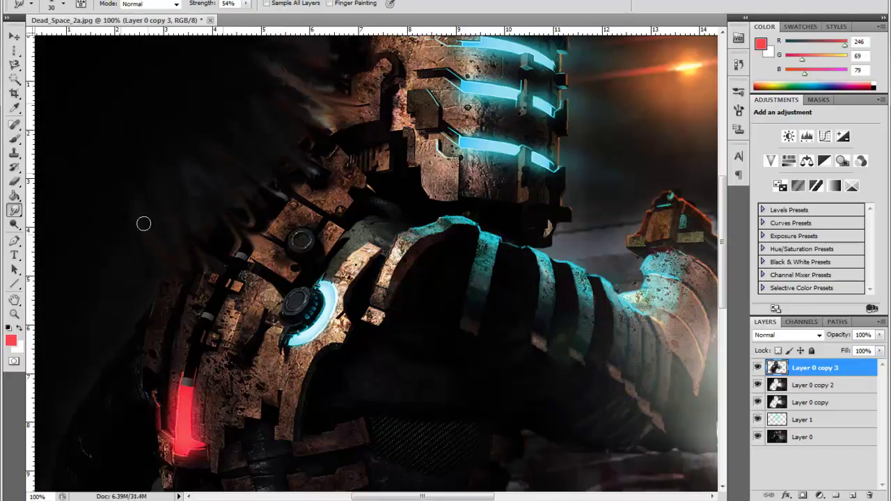
scroll(84, 278, "down", 1)
scroll(118, 327, "down", 3)
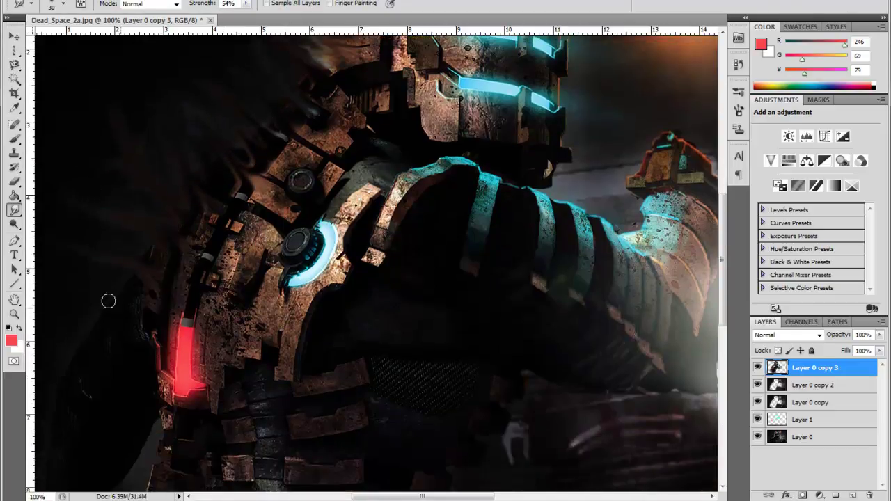
left_click(38, 355, "alt")
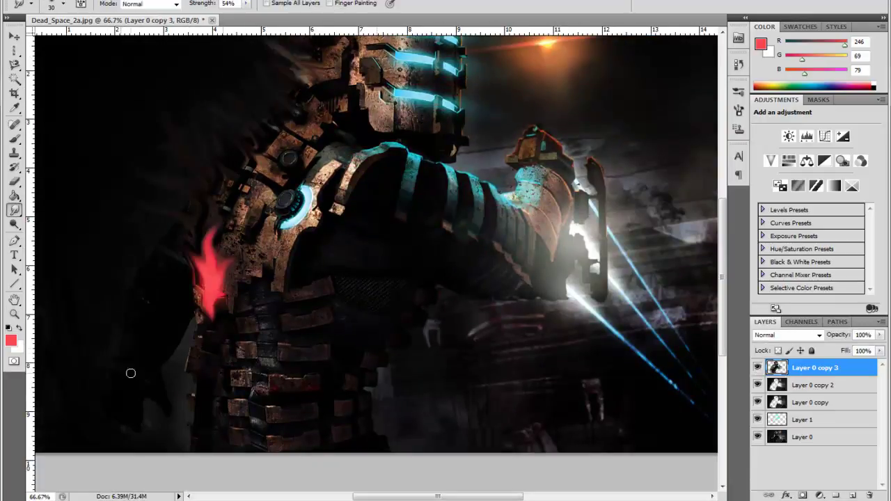
Streak the suit's back edge and blend the red glow layer in Soft Light.
key("e")
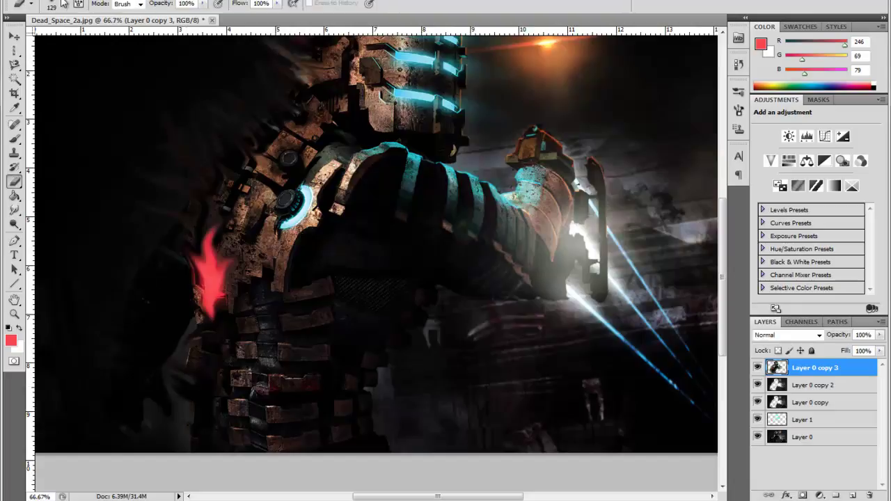
key("r")
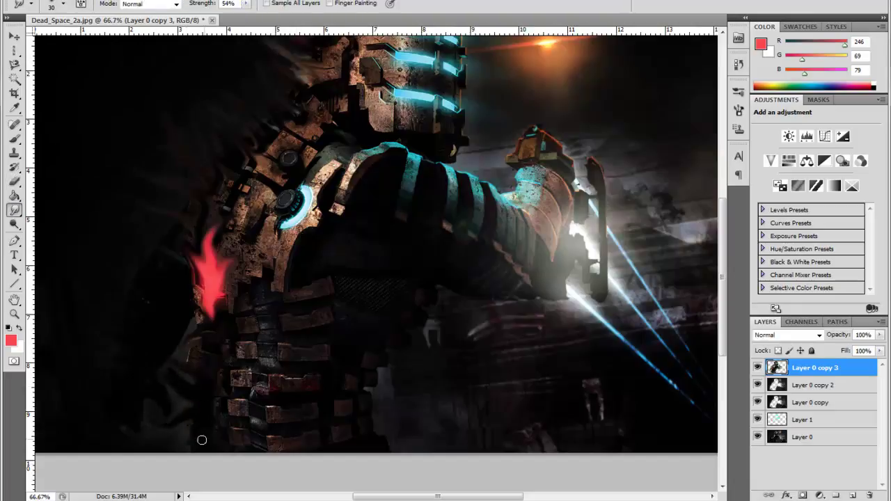
scroll(281, 193, "up", 2)
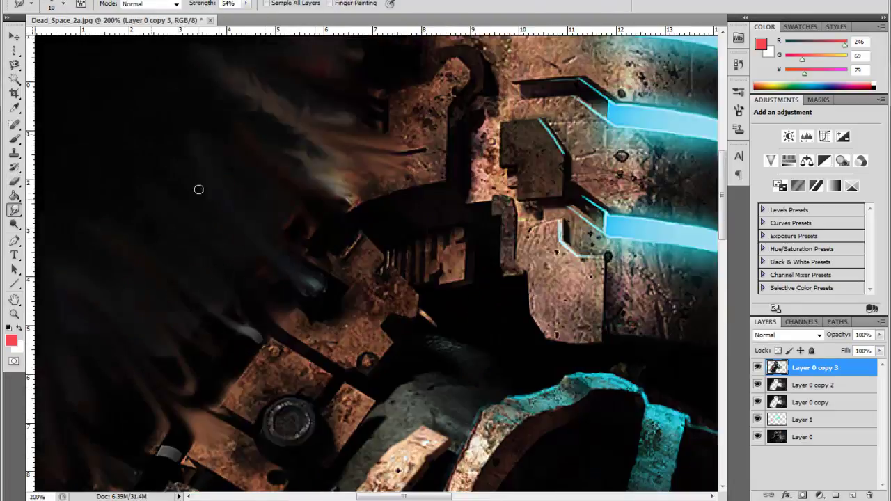
scroll(191, 323, "down", 3)
scroll(282, 274, "up", 2)
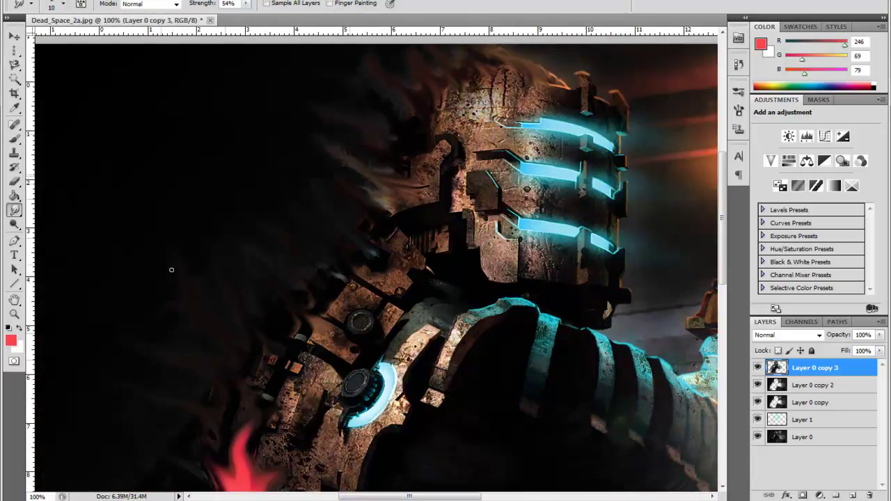
scroll(167, 339, "down", 1)
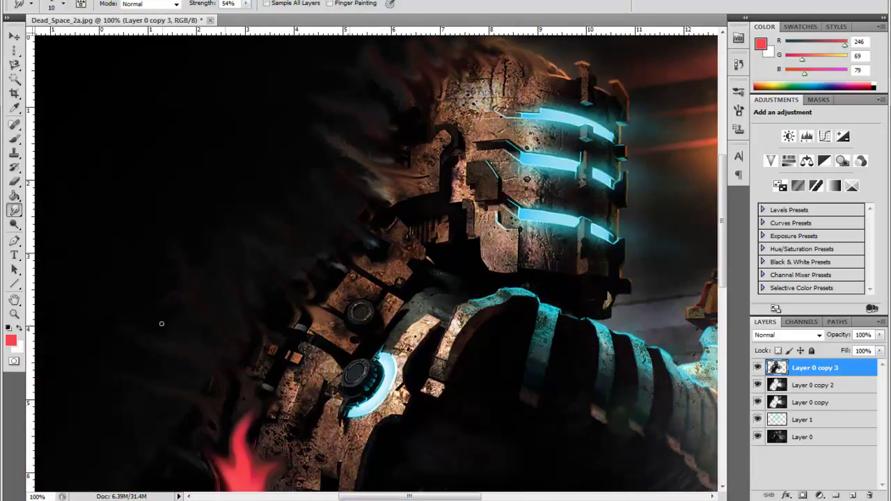
scroll(165, 383, "down", 2)
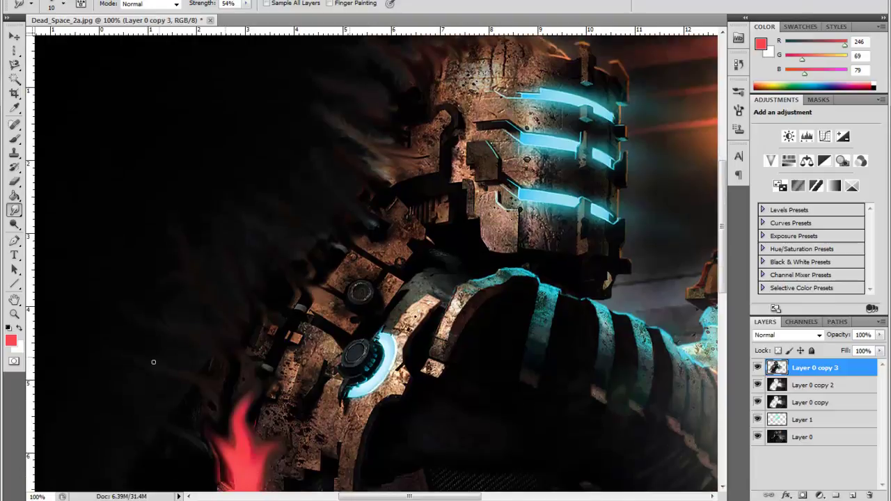
scroll(209, 363, "down", 5)
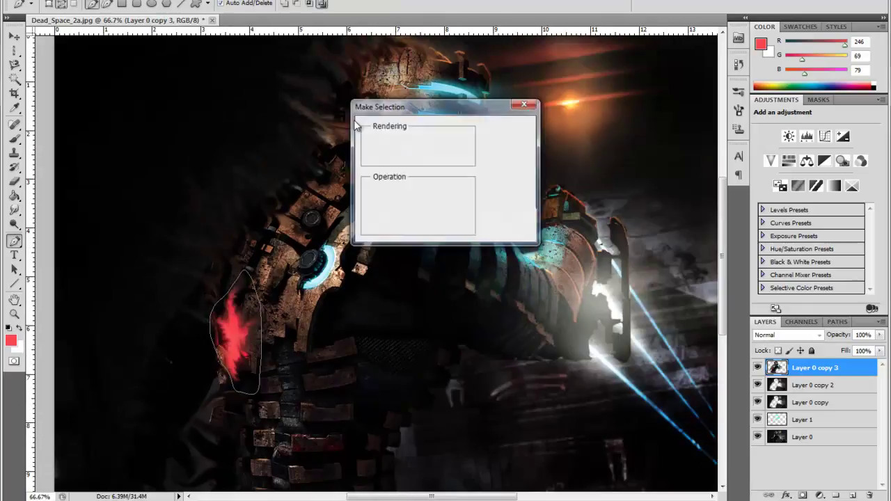
left_click(773, 176)
key("b")
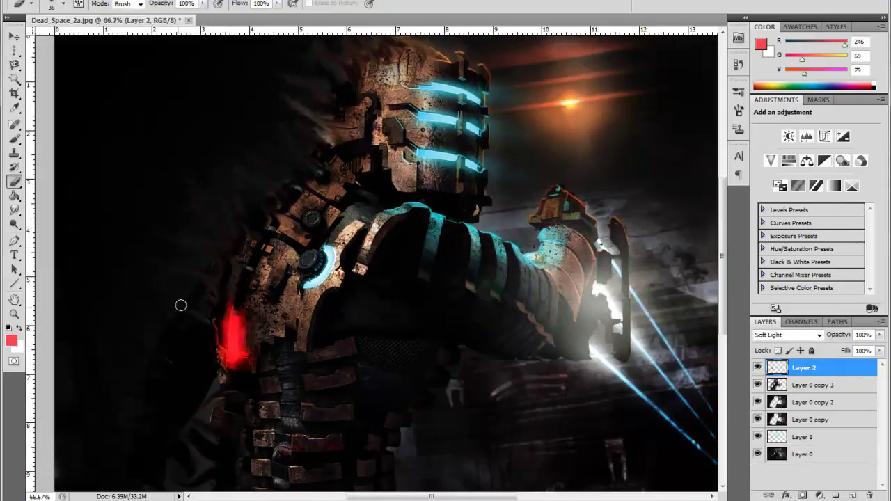
key("alt+bracketleft")
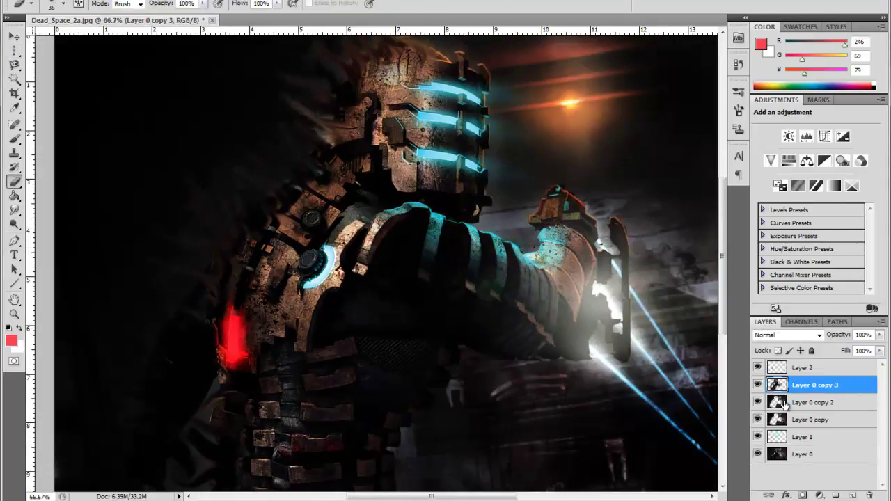
Duplicate the figure copy, smudge left of the helmet, set it to Overlay, and duplicate again.
key("ctrl+j")
key("z")
key("ctrl+minus")
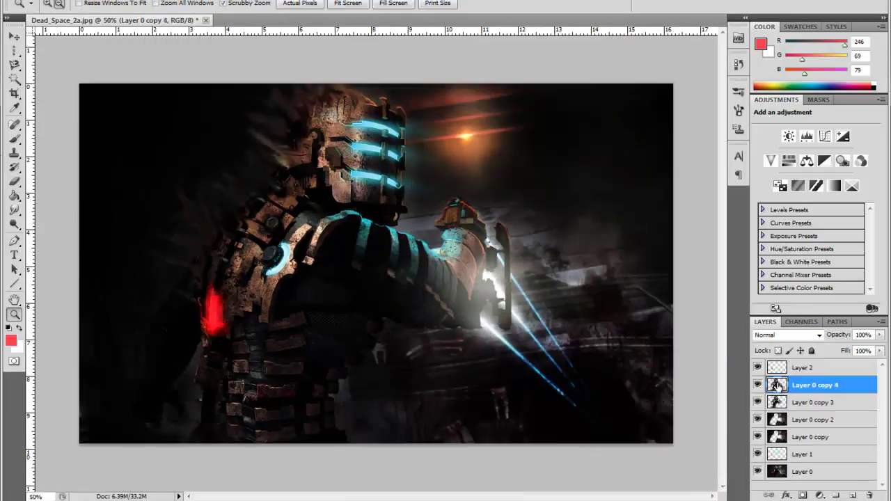
key("r")
left_click(52, 3)
key("Return")
left_click_drag(258, 208, 306, 132)
left_click(786, 334)
left_click(779, 278)
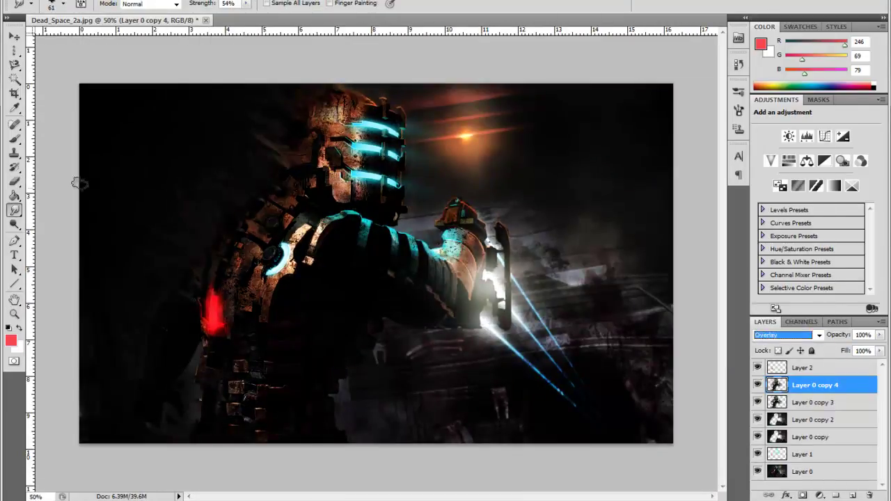
key("e")
key("ctrl+j")
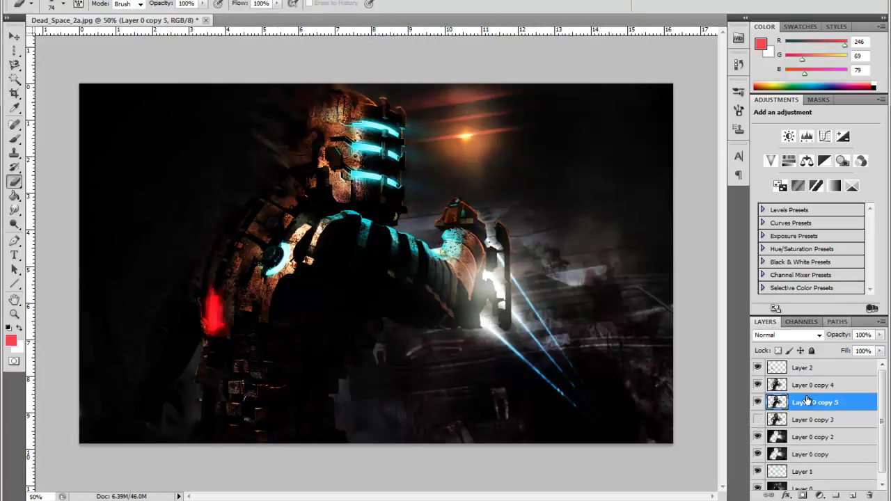
Delete the spare figure copy layers and make Layer 0 the working layer.
left_click(807, 436)
left_click(807, 453, "shift")
key("Delete")
right_click(14, 51)
left_click(76, 39)
Select the orange glow above the suit, shift its hue to blue, and merge into Layer 0.
left_click_drag(411, 84, 574, 181)
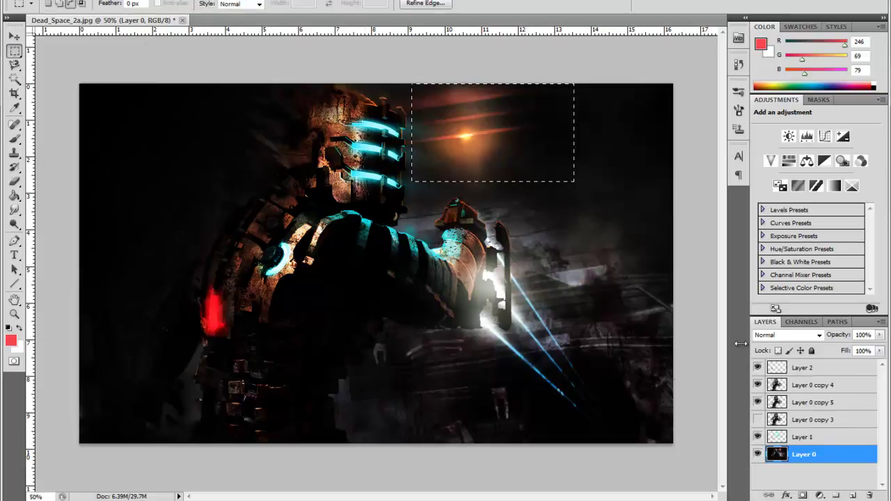
key("ctrl+j")
key("ctrl+u")
key("Return")
key("r")
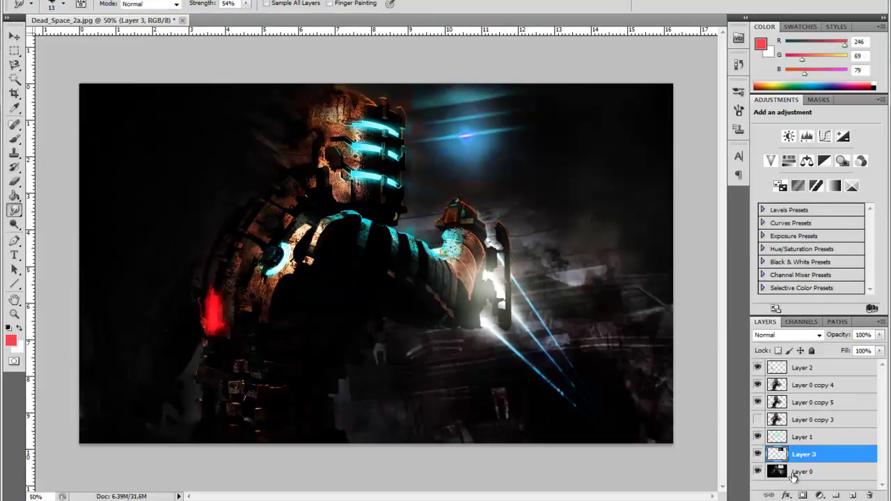
key("ctrl+e")
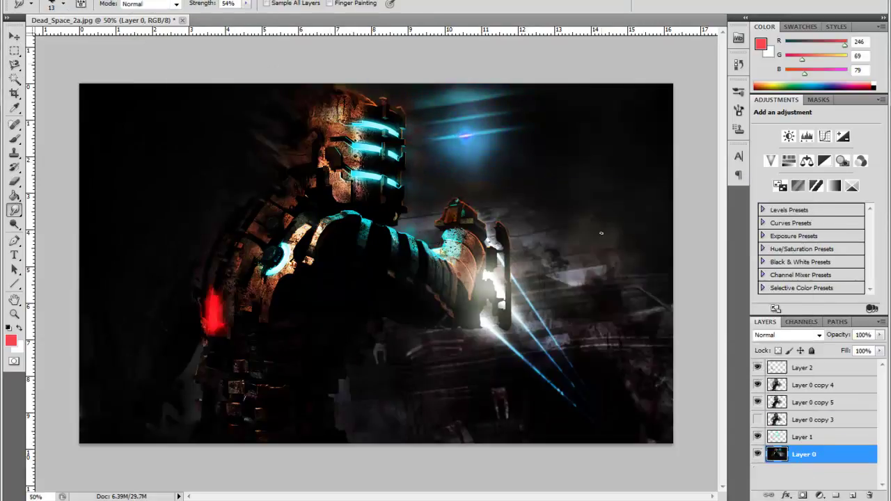
Browse into the flares folder to open a flare image.
key("ctrl+o")
double_click(358, 104)
scroll(487, 153, "down", 2)
Open Flares (16).jpg and paste the whole image into the Dead Space artwork.
double_click(453, 202)
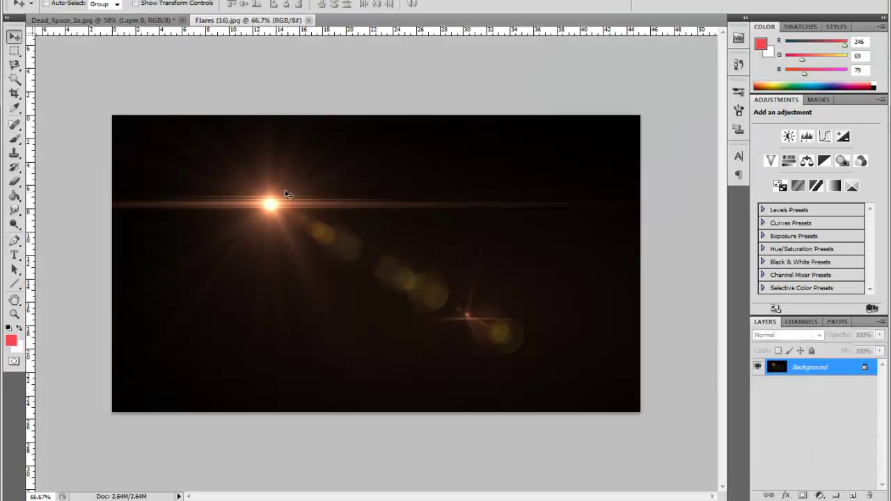
key("ctrl+a")
key("ctrl+c")
left_click(105, 20)
key("ctrl+v")
Screen-blend the flare, rotate it about -8.94°, move it above the figure copies, and tint it.
left_click(786, 335)
left_click(795, 104)
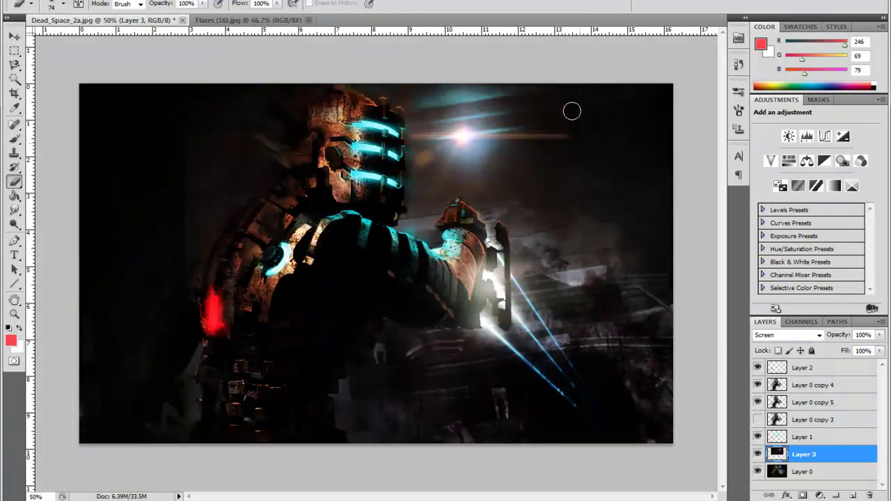
key("ctrl+t")
left_click_drag(519, 122, 419, 181)
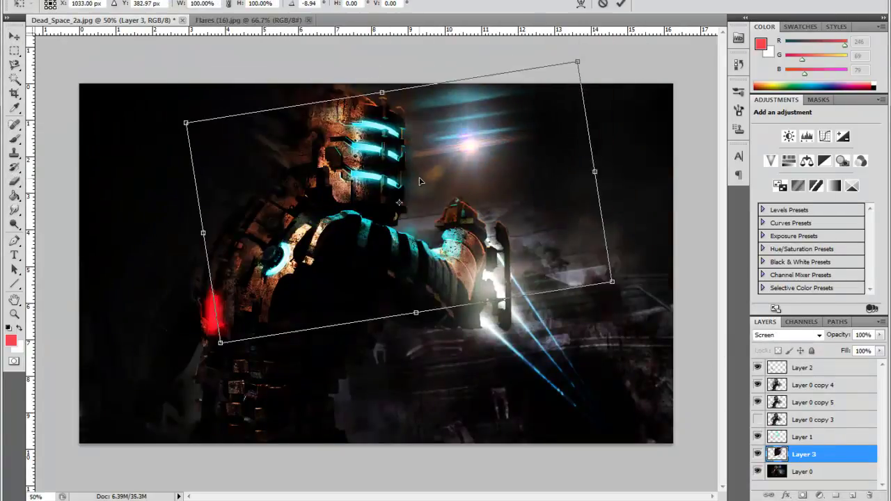
key("Return")
left_click_drag(800, 453, 801, 376)
key("ctrl+u")
key("Return")
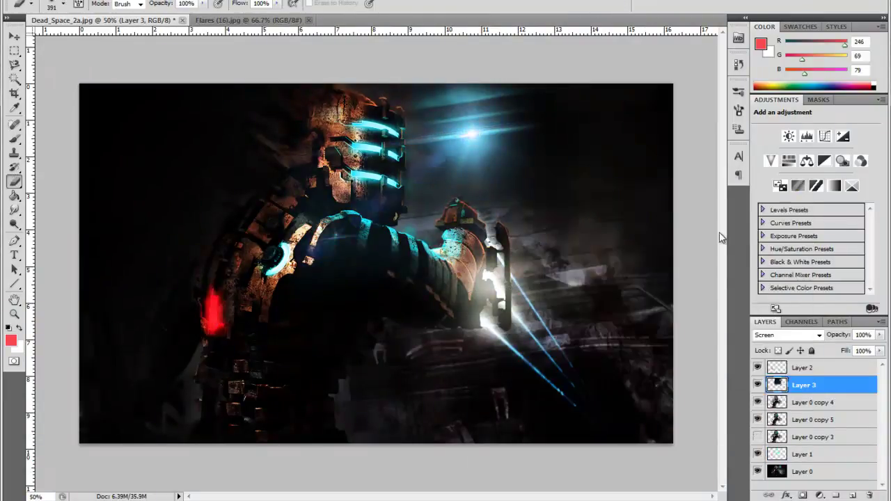
Remove Layer 0 copy 4 and copy 5 from the stack.
left_click(803, 406)
key("alt+bracketleft")
left_click(810, 402)
key("ctrl+e")
left_click_drag(810, 403, 825, 442)
right_click(826, 441)
left_click(704, 365)
key("ctrl+alt+z")
key("ctrl+alt+z")
right_click(828, 402)
left_click(831, 340)
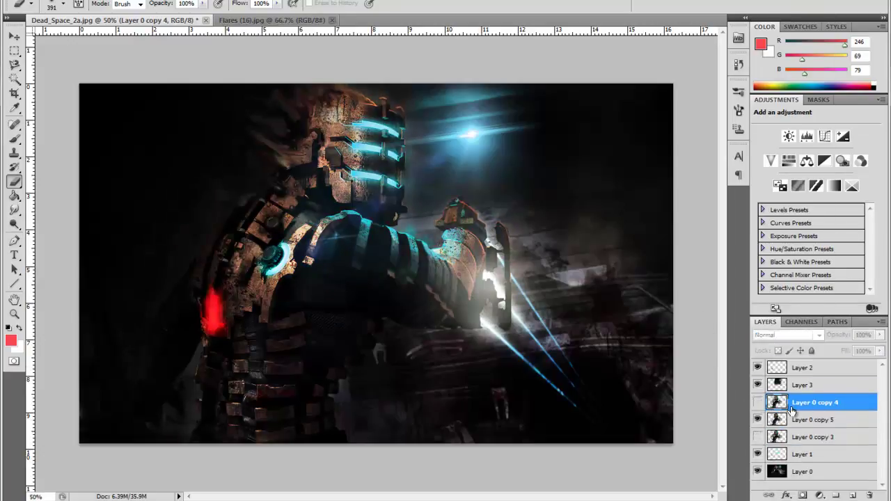
key("ctrl+alt+z")
key("ctrl+alt+z")
key("ctrl+alt+z")
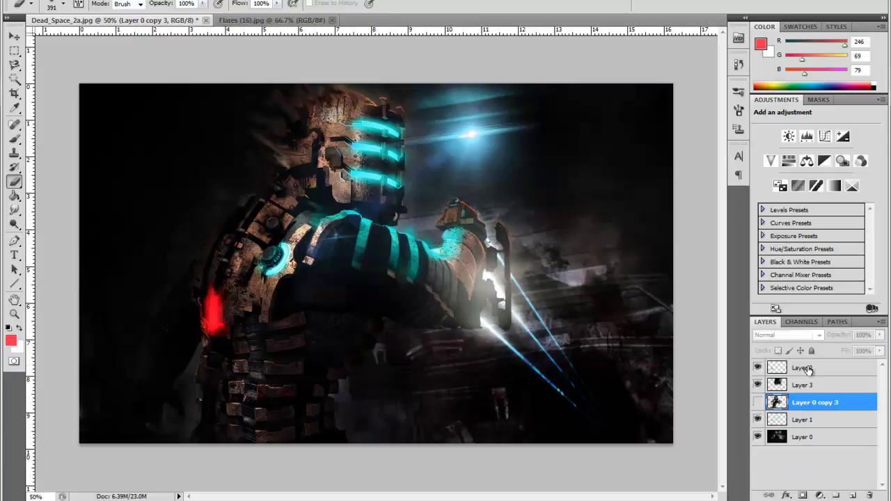
Select flare Layer 3, set brush size 123, and make white the paint colour.
left_click(807, 384)
left_click(52, 3)
key("Return")
key("b")
key("x")
left_click(52, 4)
left_click(480, 296)
mouse_move(804, 385)
left_mouse_down()
mouse_move(804, 420)
mouse_move(804, 385)
left_mouse_up()
left_click(807, 402)
Add Layer 4, dab white light on the gun hand, and blend it as Overlay.
left_click(852, 495)
left_click(786, 335)
left_click(779, 314)
left_click(501, 284)
key("v")
left_click(787, 334)
left_click(772, 187)
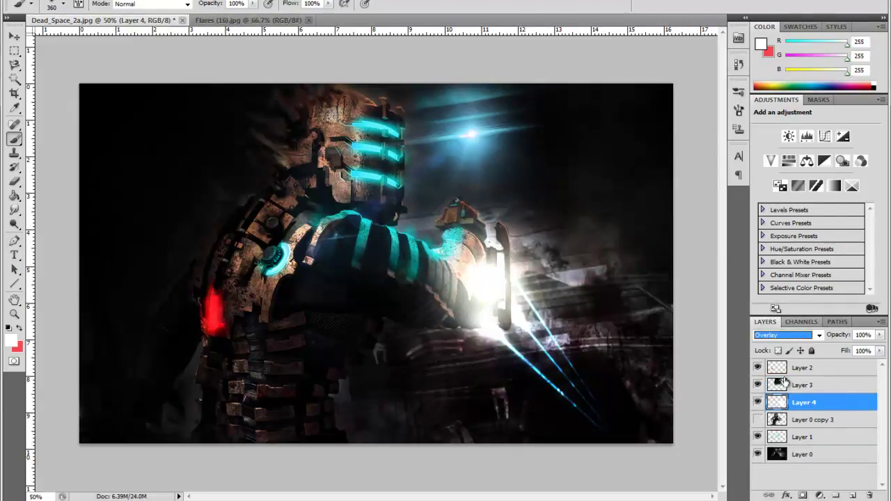
Add Layer 5 in Soft Light and paint a red glow on the suit's left side.
key("b")
key("x")
left_click(851, 495)
left_click(213, 315)
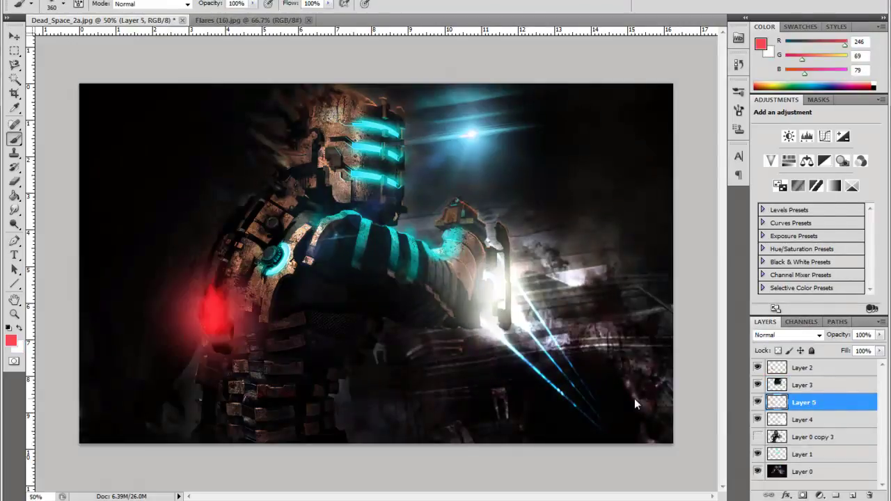
left_click(787, 335)
left_click(779, 313)
Duplicate Layer 0 and smudge the armour, visor and glows into painterly strokes.
left_click(801, 471)
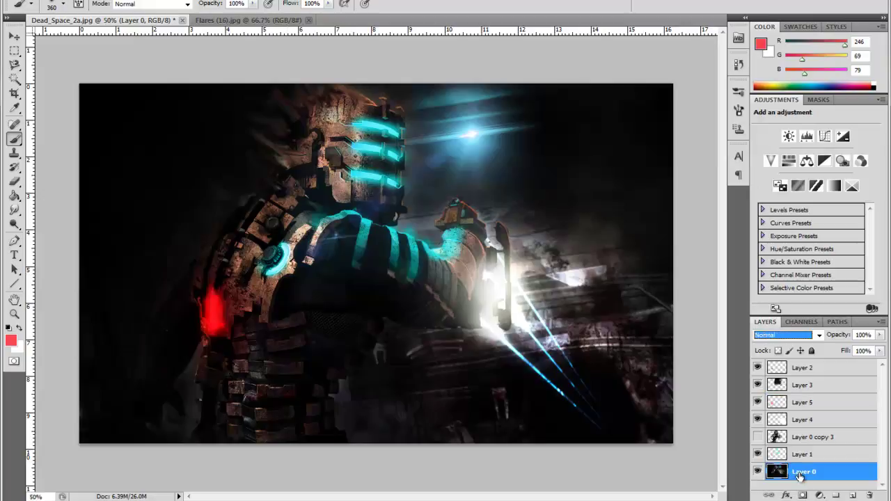
key("ctrl+j")
left_click(14, 208)
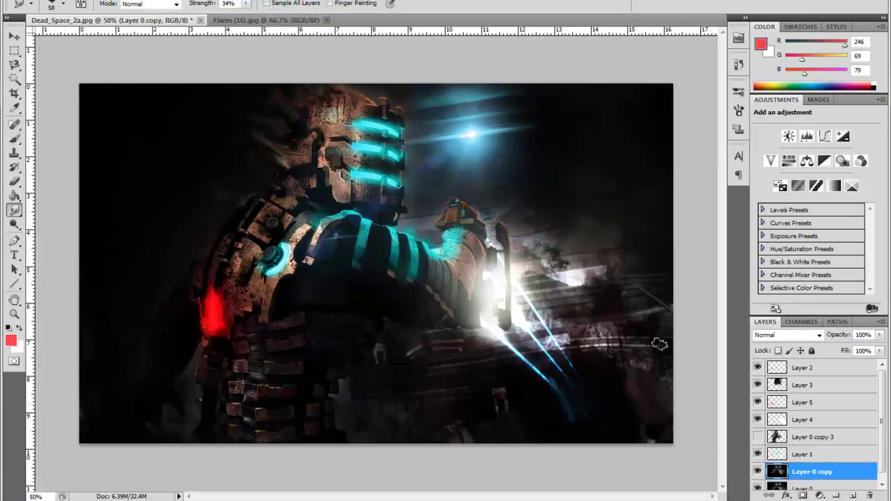
key("F5")
key("F5")
left_click_drag(487, 374, 334, 125)
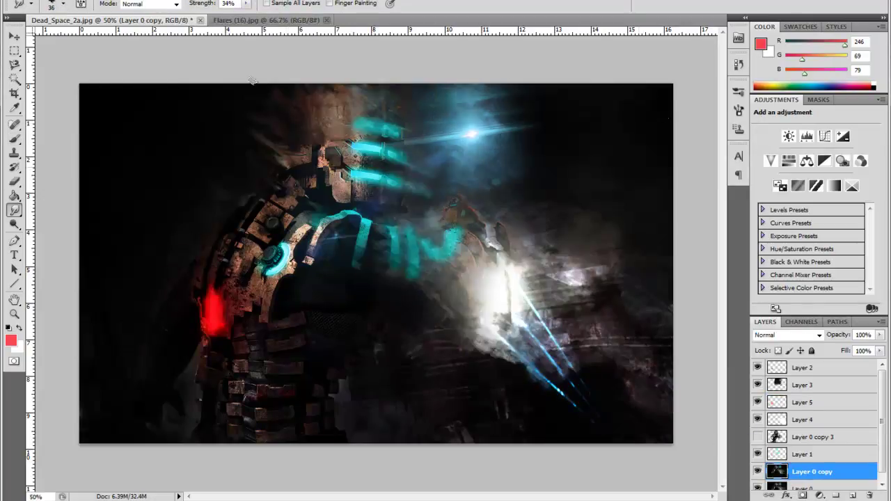
left_click_drag(362, 160, 304, 384)
left_click_drag(278, 209, 481, 348)
Set Layer 0 copy to Soft Light at about 65% opacity.
left_click(787, 335)
left_click(780, 209)
left_click(879, 334)
left_click_drag(878, 347, 853, 350)
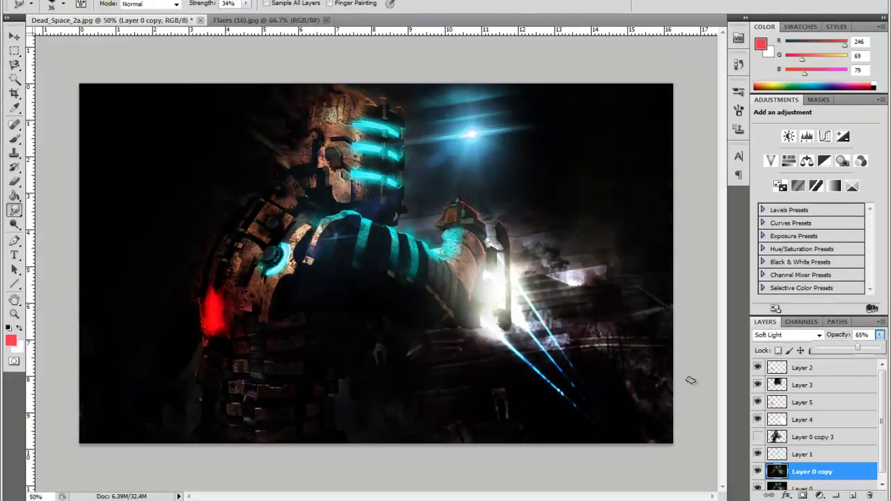
Add a 7.4 px Gaussian-blurred copy and erase the blur from the suit and shoulder details.
key("ctrl+j")
key("ctrl+alt+f")
left_click(584, 104)
key("e")
left_click_drag(142, 394, 251, 338)
mouse_move(375, 146)
left_mouse_down()
mouse_move(477, 254)
mouse_move(475, 315)
left_mouse_up()
left_click_drag(324, 249, 341, 223)
Duplicate the flare Layer 3, merge the copy back in, and set 95% opacity.
left_click(803, 379)
key("ctrl+j")
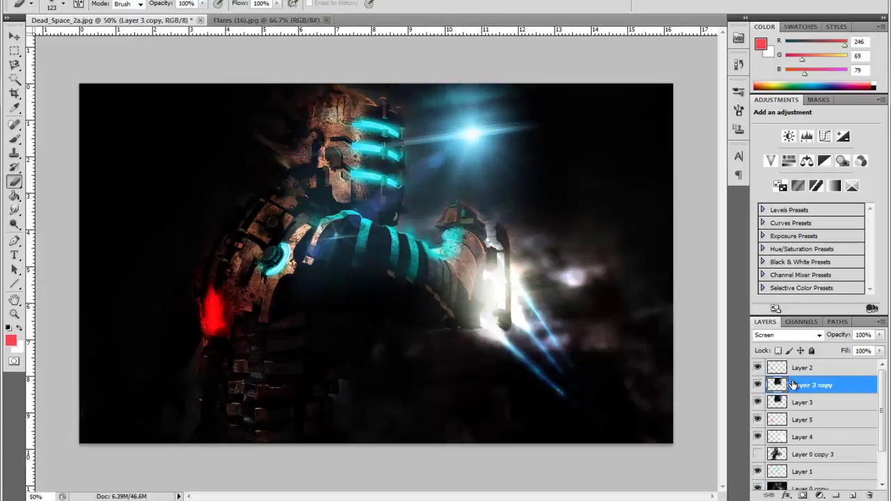
right_click(803, 385)
left_click(769, 363)
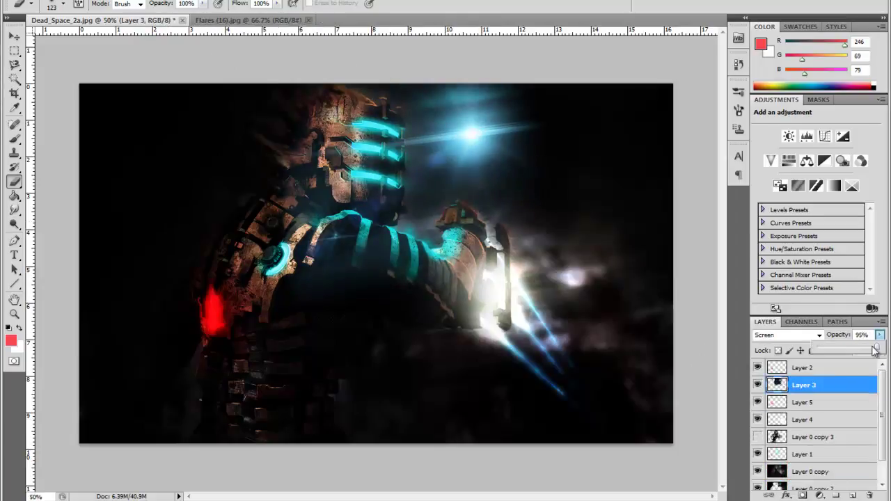
left_click(758, 385)
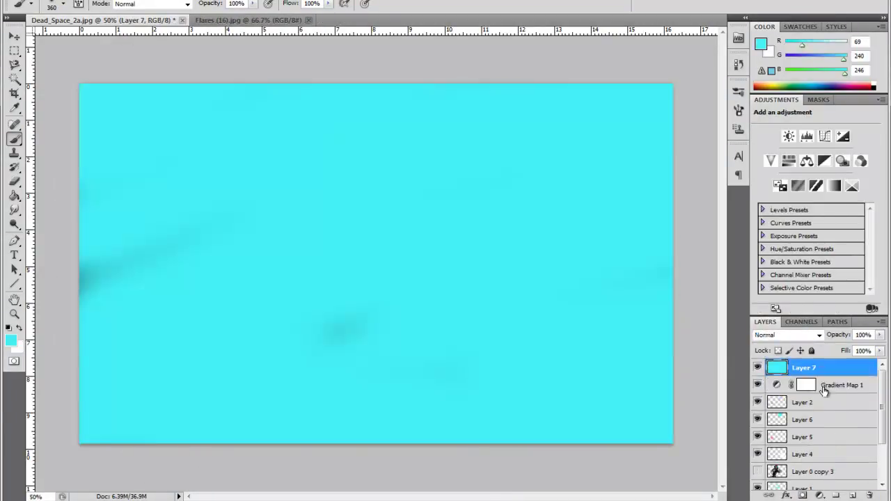
Lower the cyan layer to 33% opacity and open Logo White.psd.
left_click_drag(879, 335, 840, 355)
left_click(41, 7)
scroll(446, 209, "down", 3)
double_click(375, 105)
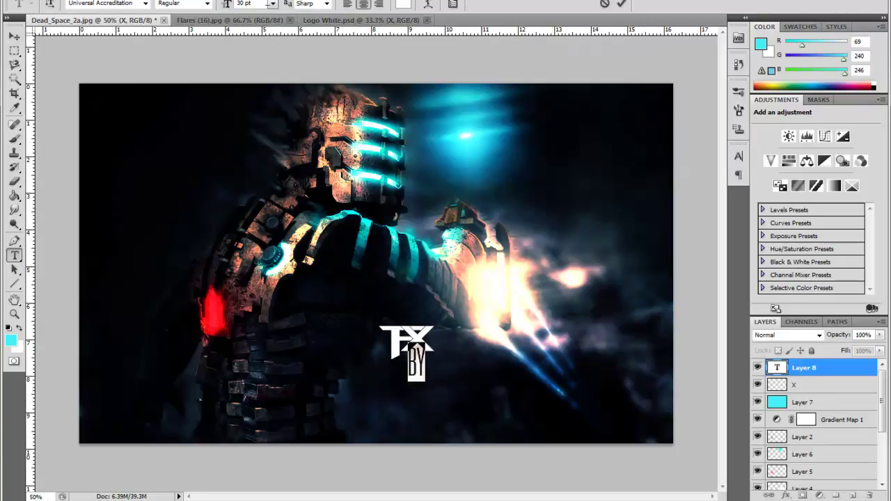
type("AMC")
Restyle the signature text in serious3 and rasterize the BY and signature text layers.
left_click(145, 4)
left_click(179, 447)
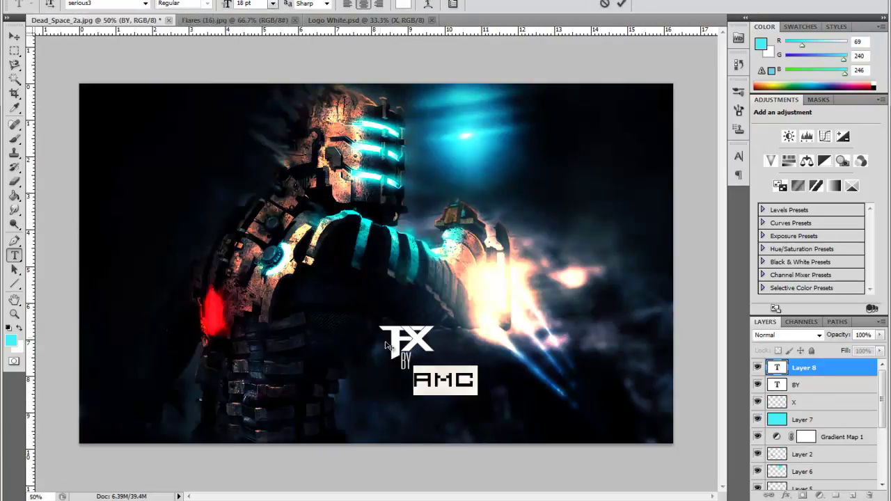
left_click(738, 156)
right_click(800, 385)
left_click(793, 142)
Merge the X, BY and signature into one layer blended in Soft Light.
left_click(801, 369, "shift")
key("ctrl+e")
left_click(787, 335)
key("Return")
key("Down")
Set the logo to 76% opacity and delete Layer 0 copy 3.
key("7")
key("6")
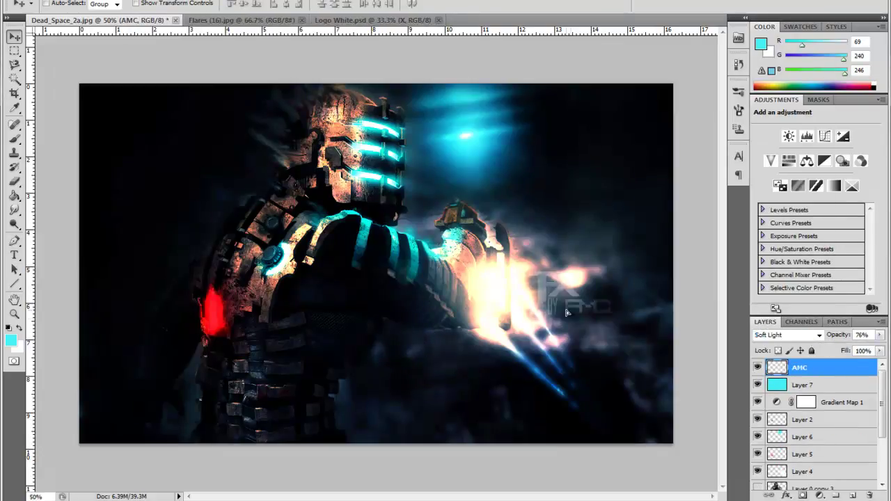
left_click_drag(483, 137, 563, 291)
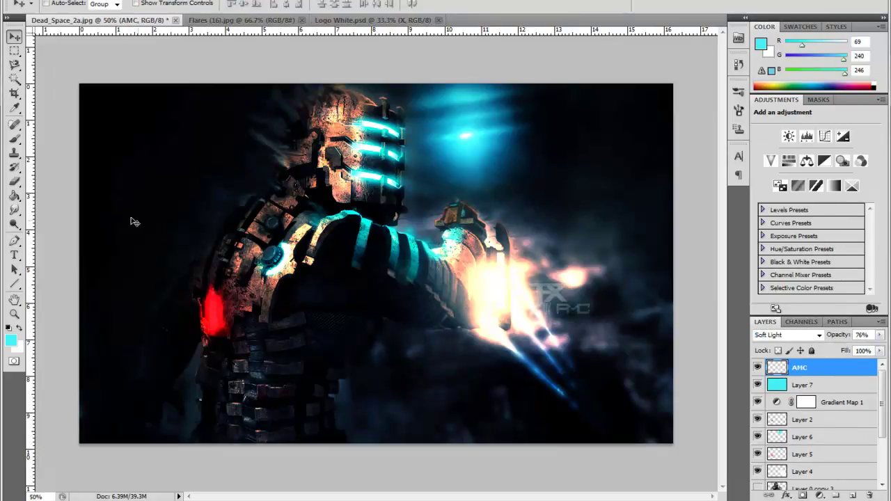
scroll(814, 418, "down", 2)
scroll(814, 418, "down", 1)
left_click(757, 412)
left_click(800, 412)
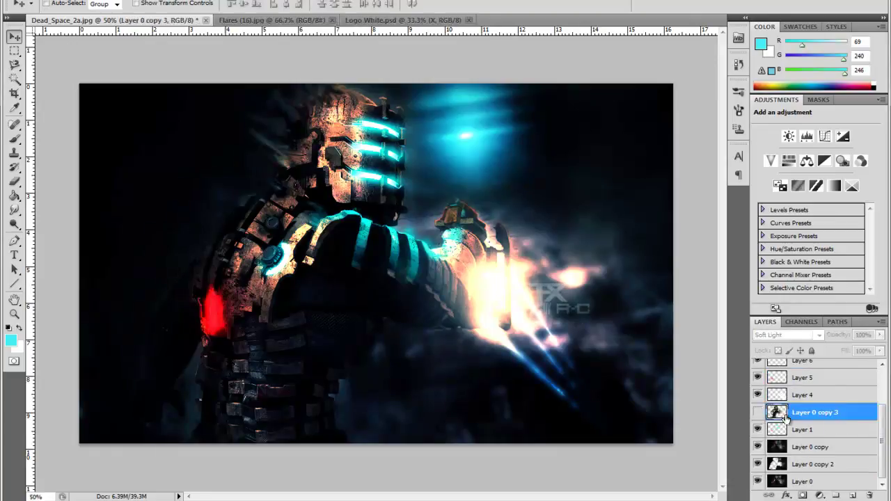
Pick a smaller smudge brush and restore Layer 0 copy 3, leaving Layer 0's blending unchanged.
key("Delete")
left_click(804, 481)
left_click(14, 209)
left_click(56, 4)
left_click(268, 126)
left_click(786, 335)
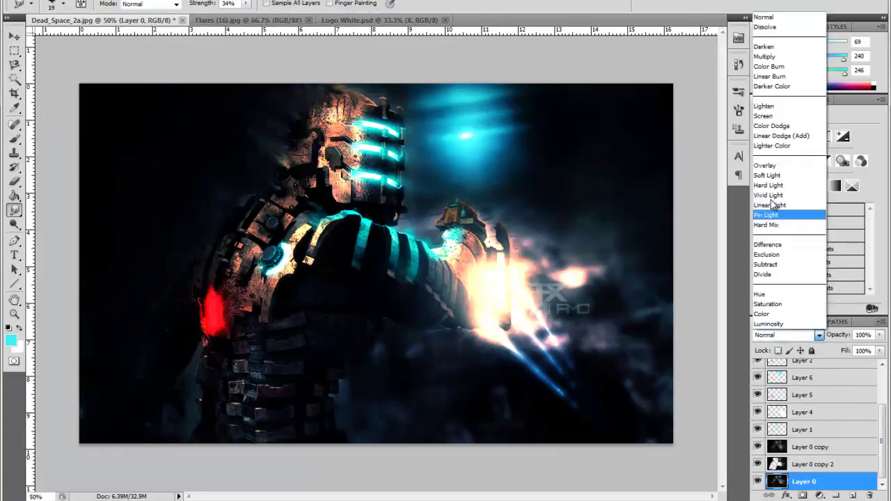
key("Escape")
key("ctrl+z")
left_click(804, 481)
Duplicate Layer 0 as a Soft Light copy at 62% opacity.
key("ctrl+j")
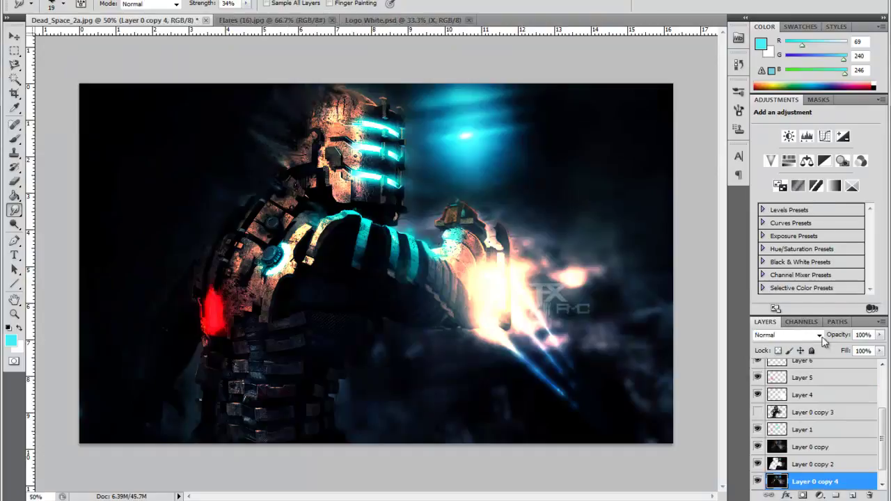
key("shift+alt+f")
key("b")
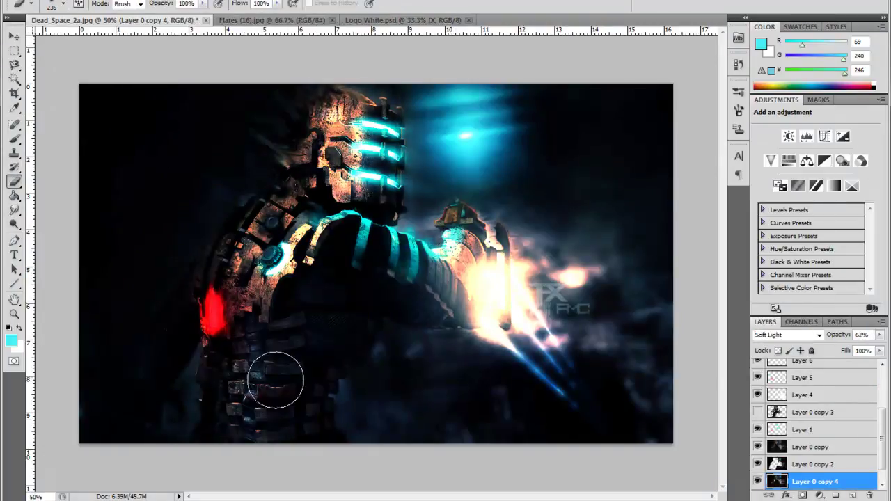
left_click(879, 335)
Zoom to 100% and add another copy of the base image for smudging the figure.
key("ctrl+alt+0")
key("r")
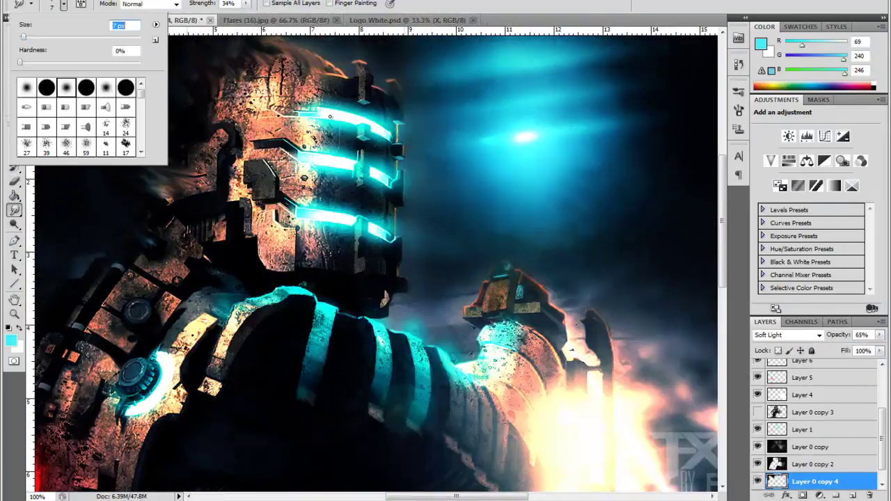
key("ctrl+alt+shift+e")
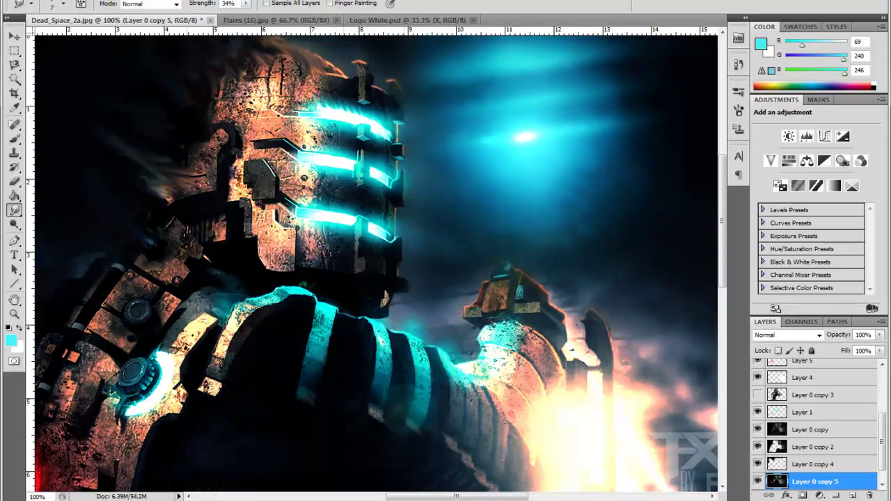
left_click(338, 128, "ctrl+alt")
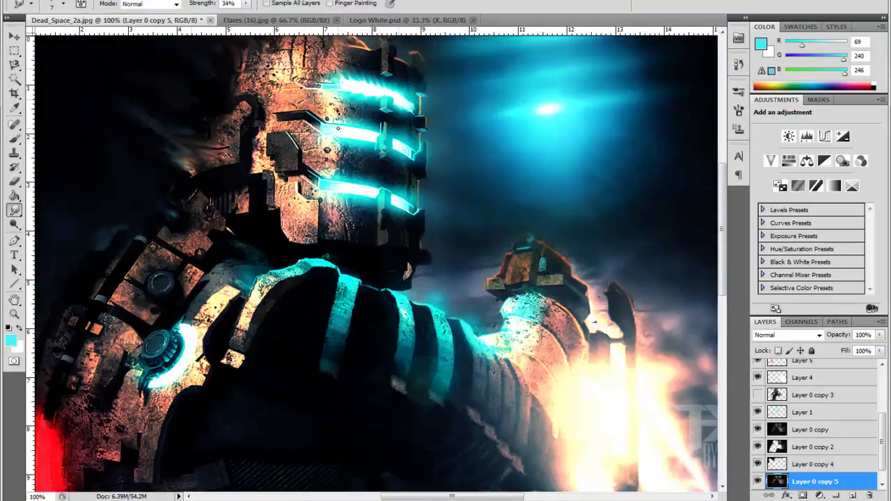